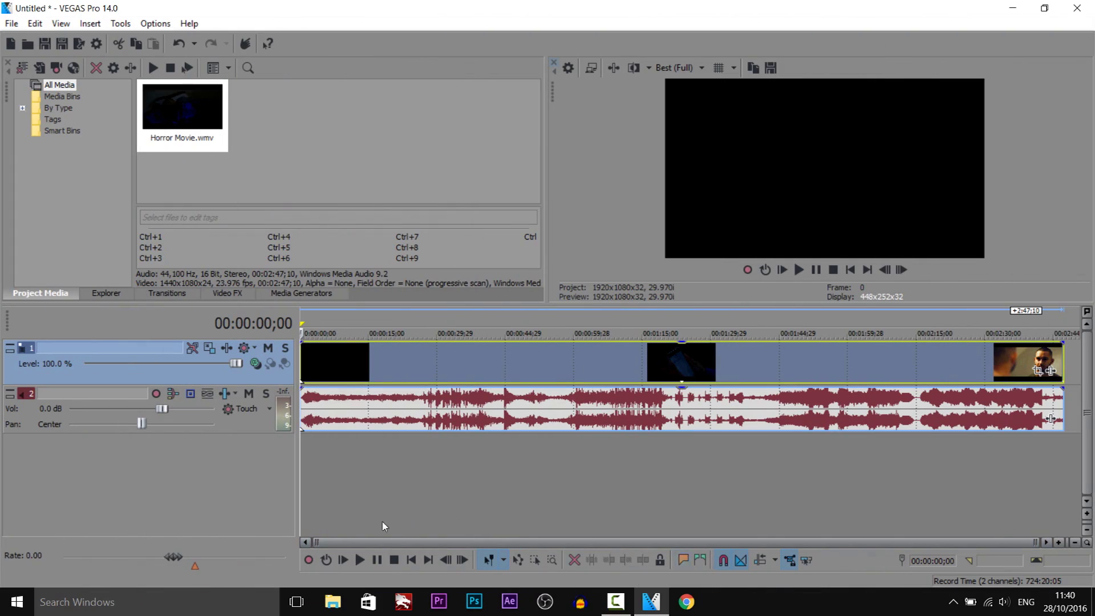
Step: Preview the film and duplicate the video track to add a new track above the horror clip
{"action": "mouse_move", "coordinate": [303, 516]}
{"action": "left_mouse_down"}
{"action": "mouse_move", "coordinate": [984, 542]}
{"action": "mouse_move", "coordinate": [296, 498]}
{"action": "left_mouse_up"}
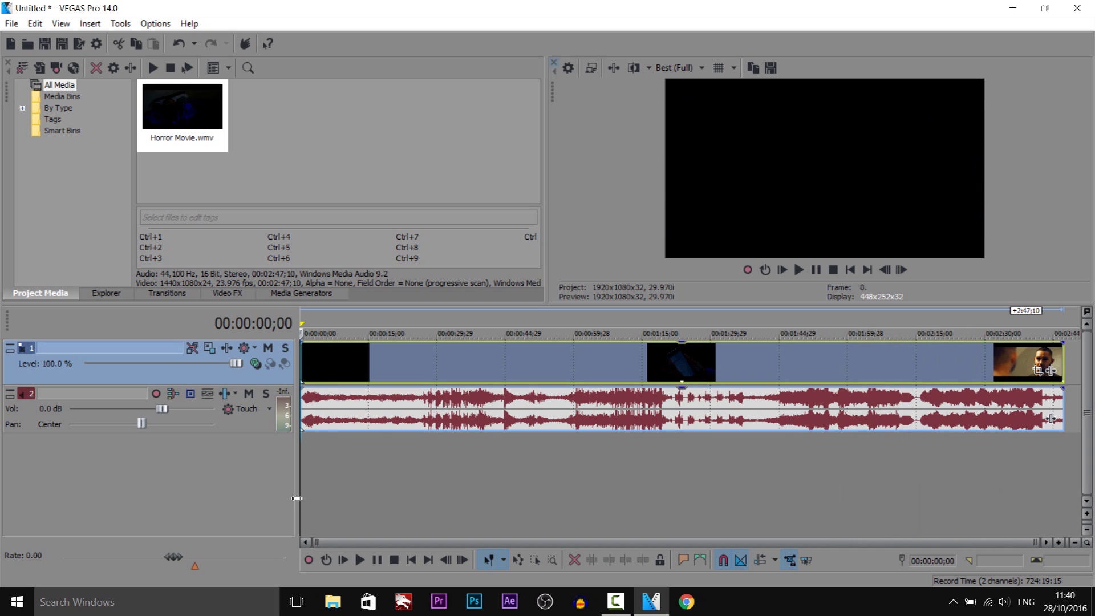
{"action": "right_click", "coordinate": [274, 375]}
{"action": "left_click", "coordinate": [335, 193]}
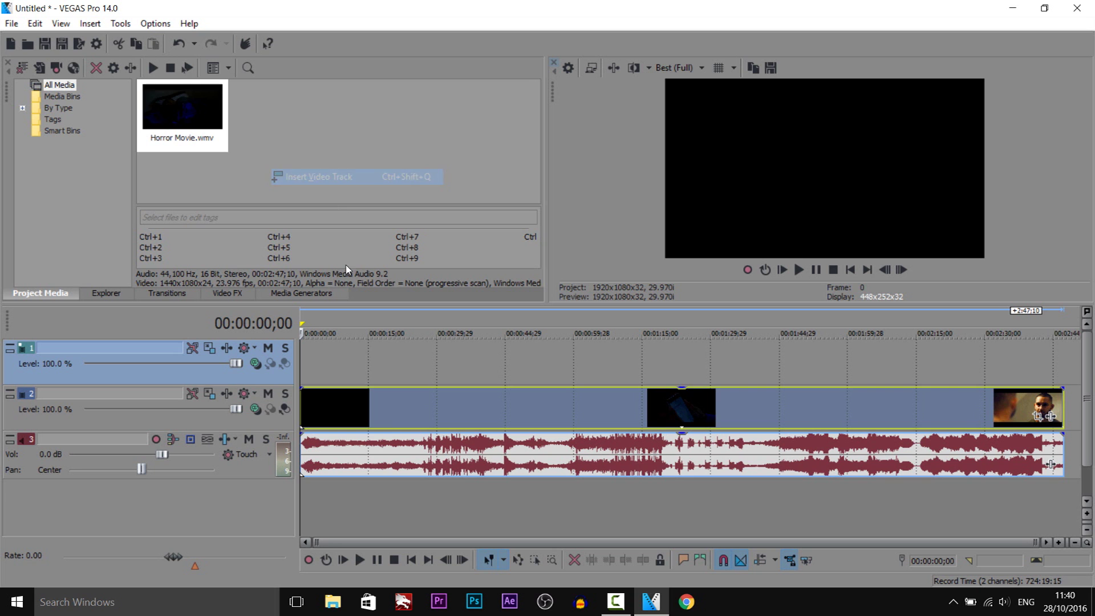
{"action": "left_click", "coordinate": [308, 368]}
Step: Jump to the film's last event to confirm it ends at 00:02:47;10
{"action": "left_click", "coordinate": [512, 368]}
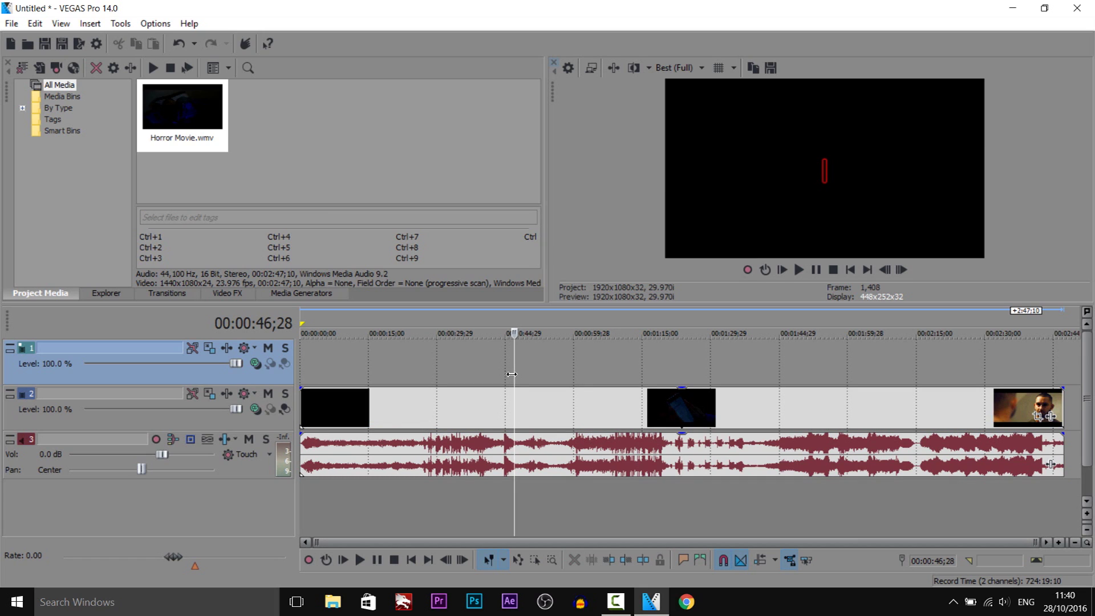
{"action": "left_click", "coordinate": [1062, 402]}
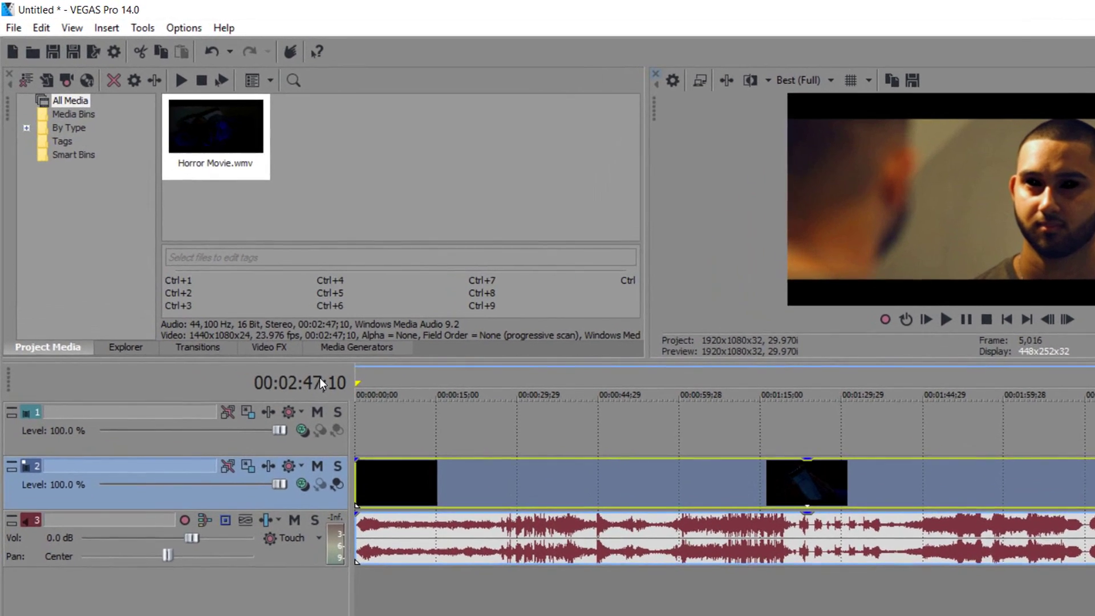
{"action": "left_click", "coordinate": [341, 347]}
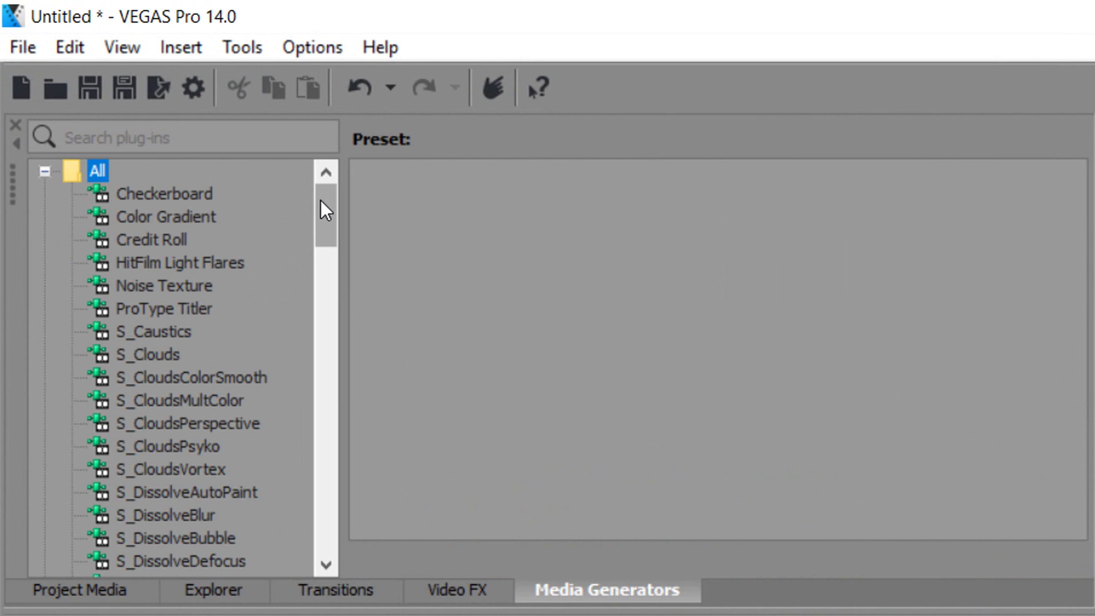
Step: Select the (Legacy) Text generator and restore the Default Layout window arrangement
{"action": "left_click_drag", "start_coordinate": [320, 200], "coordinate": [335, 495]}
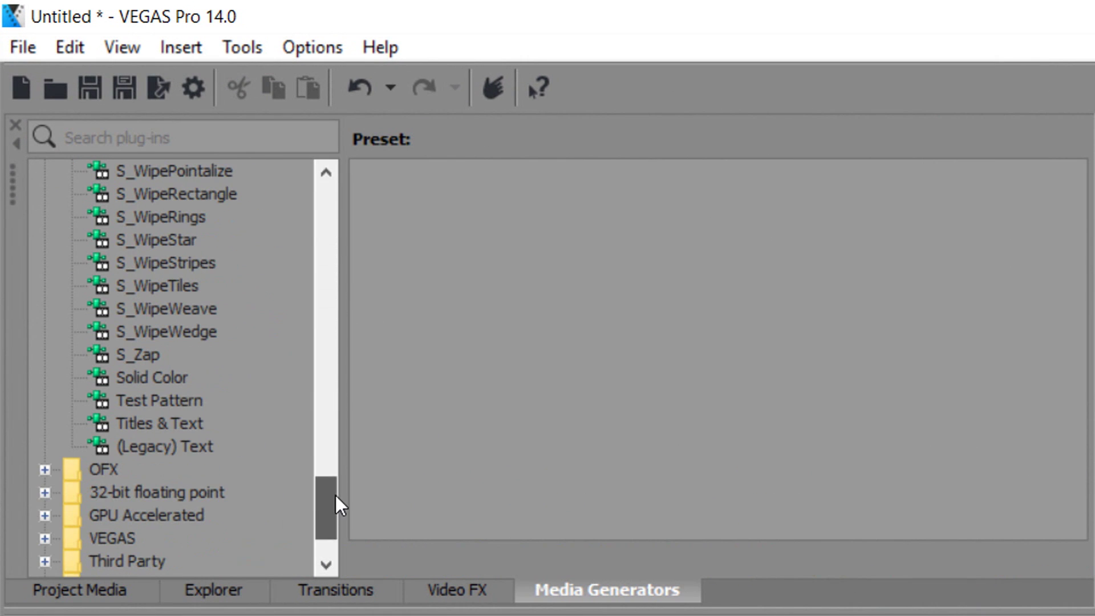
{"action": "left_click", "coordinate": [165, 450]}
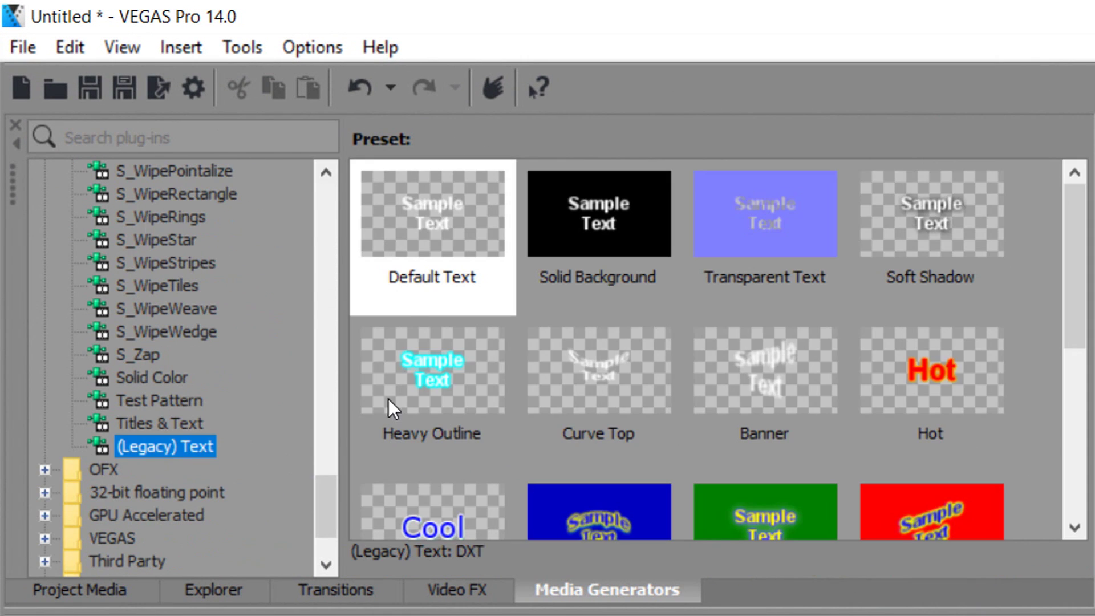
{"action": "left_click", "coordinate": [122, 47]}
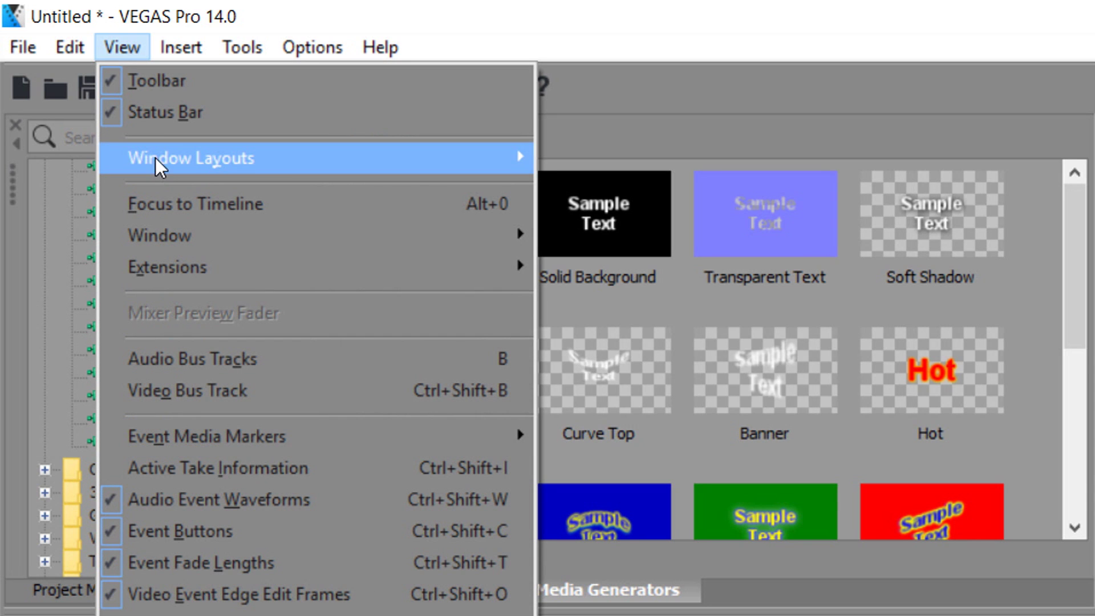
{"action": "mouse_move", "coordinate": [158, 162]}
{"action": "left_click", "coordinate": [625, 299]}
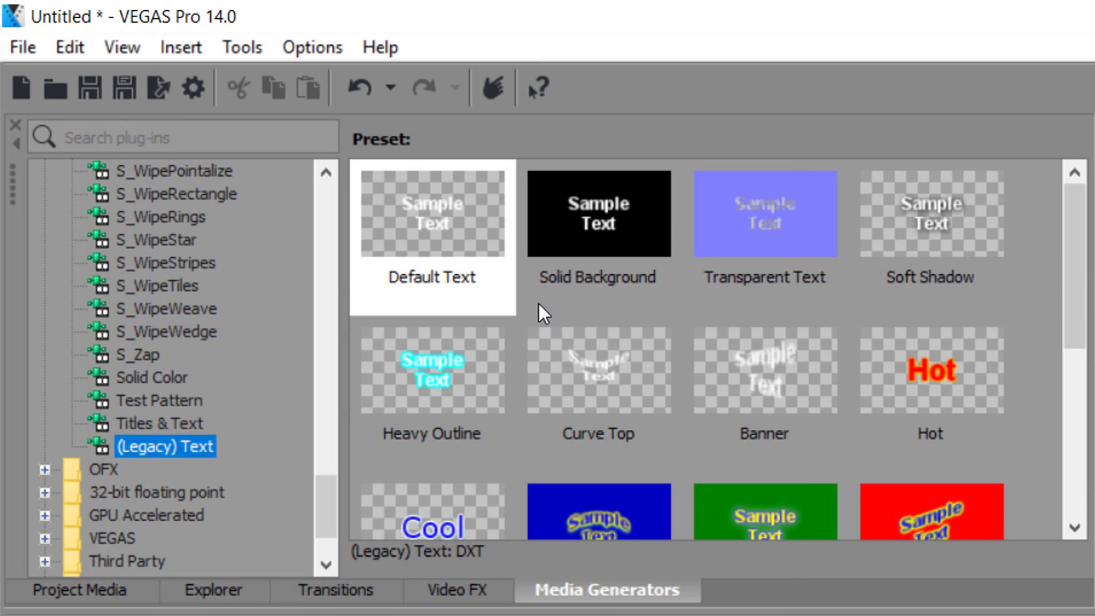
Step: Drag the Default Text preset onto the top video track
{"action": "mouse_move", "coordinate": [451, 221]}
{"action": "left_mouse_down"}
{"action": "mouse_move", "coordinate": [542, 227]}
{"action": "mouse_move", "coordinate": [457, 288]}
{"action": "mouse_move", "coordinate": [454, 232]}
{"action": "left_mouse_up"}
{"action": "left_click", "coordinate": [927, 223]}
{"action": "left_click", "coordinate": [463, 399]}
{"action": "left_click", "coordinate": [365, 215]}
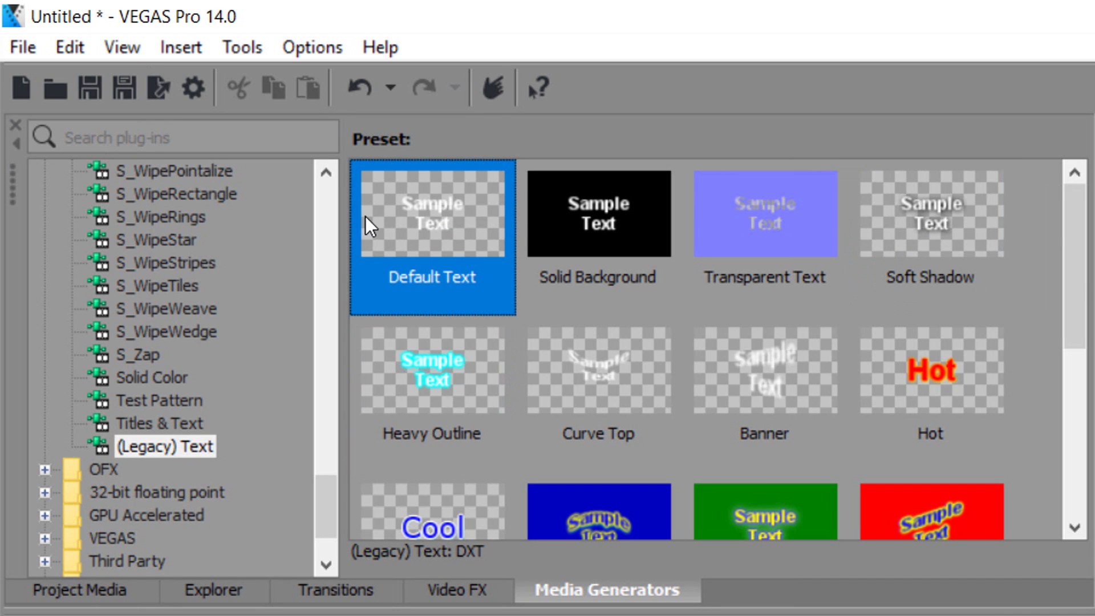
{"action": "left_click_drag", "start_coordinate": [479, 316], "coordinate": [610, 615]}
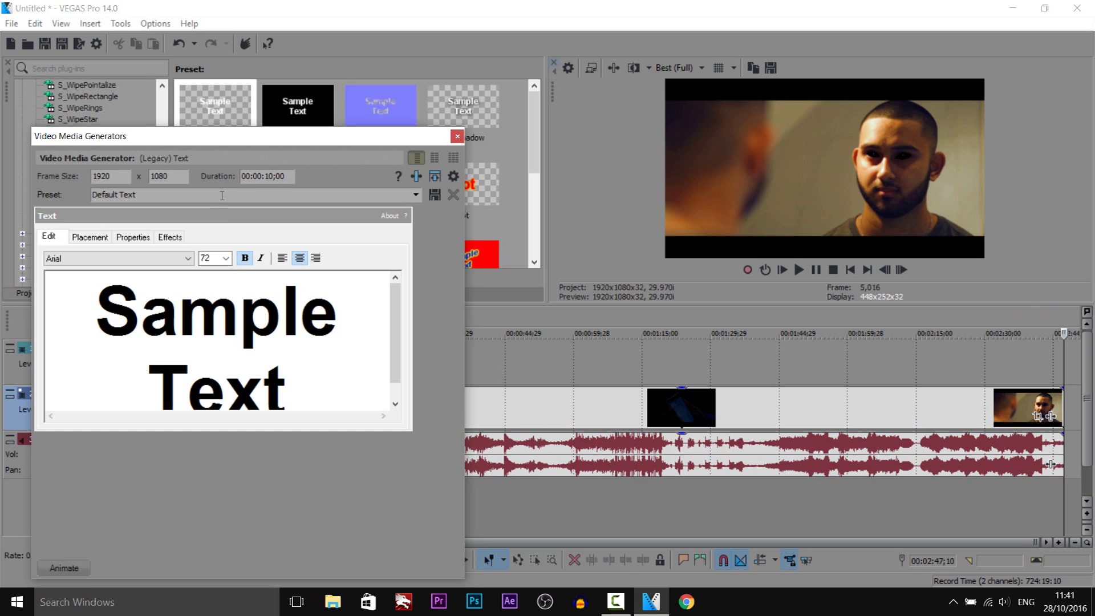
Step: Set the text duration to 00:02:47;10 and delete the Sample Text
{"action": "left_click_drag", "start_coordinate": [143, 128], "coordinate": [433, 231]}
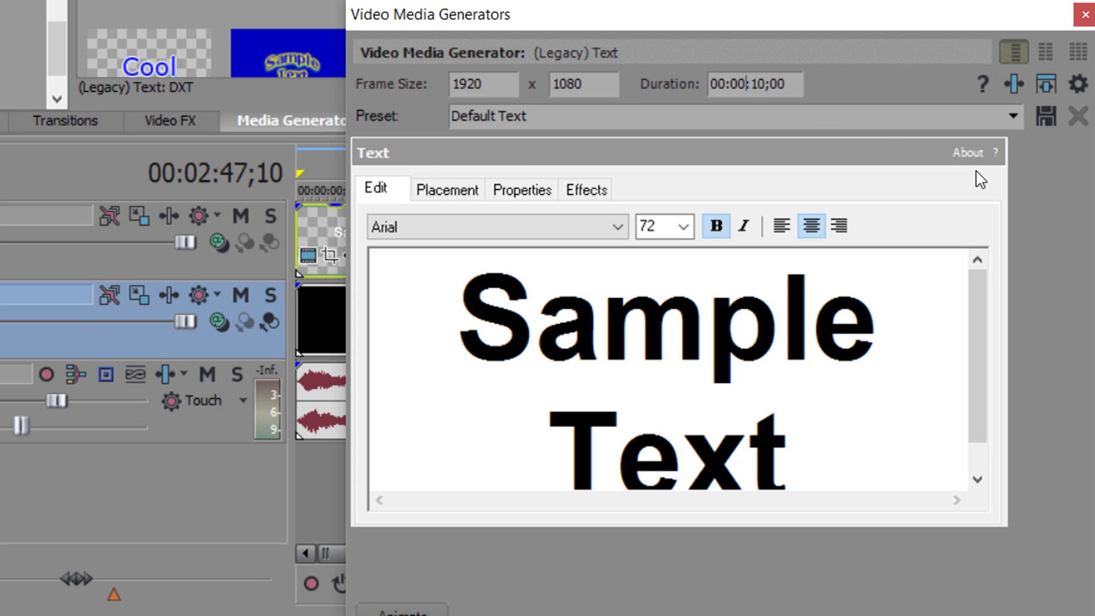
{"action": "type", "text": "2:47;"}
{"action": "key", "text": "Tab"}
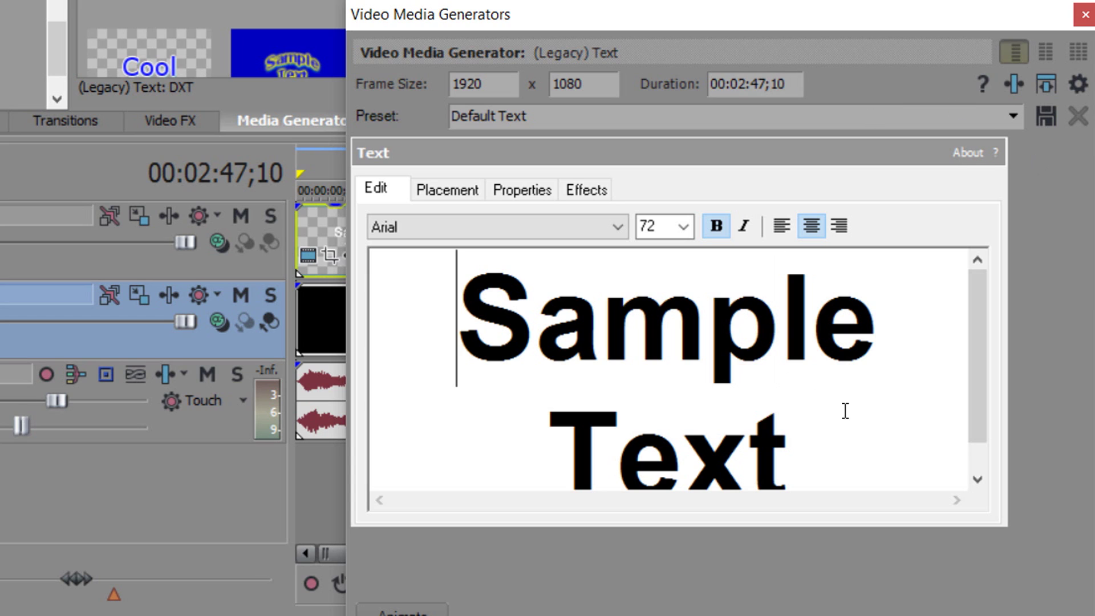
{"action": "left_click", "coordinate": [870, 477]}
{"action": "key", "text": "ctrl+a"}
{"action": "key", "text": "Delete"}
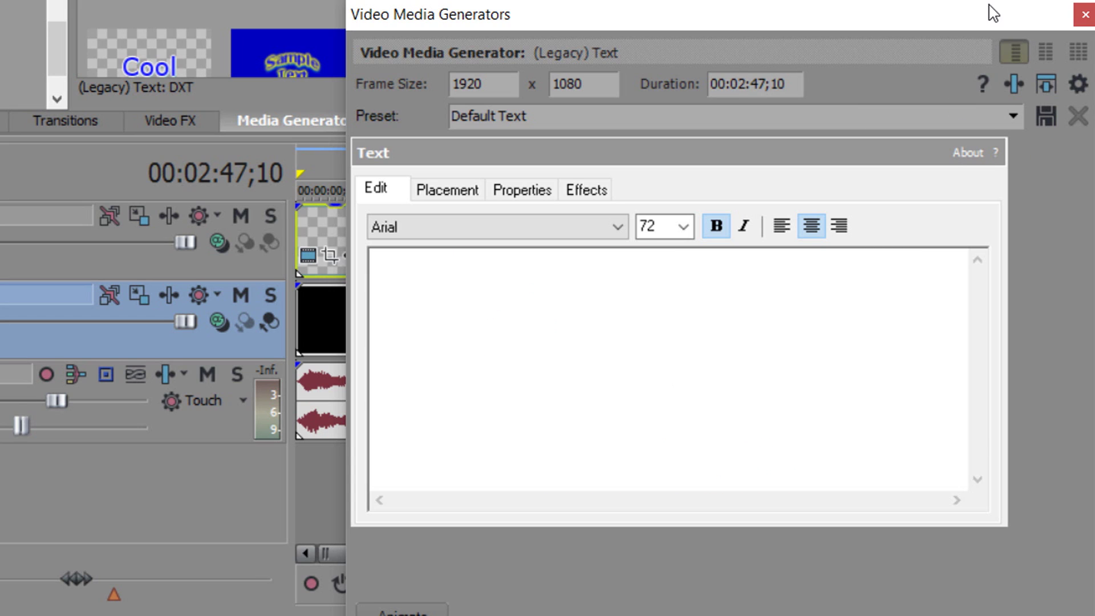
{"action": "left_click", "coordinate": [1086, 14]}
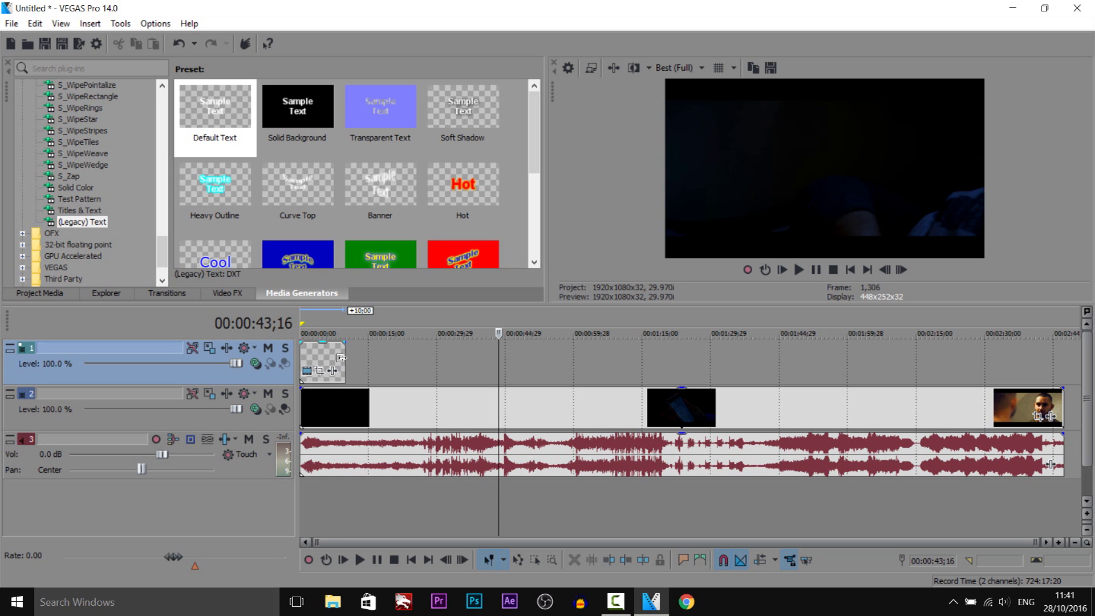
Step: Stretch the blank text clip to the film's end and check its start and end
{"action": "left_click_drag", "start_coordinate": [340, 358], "coordinate": [1055, 369]}
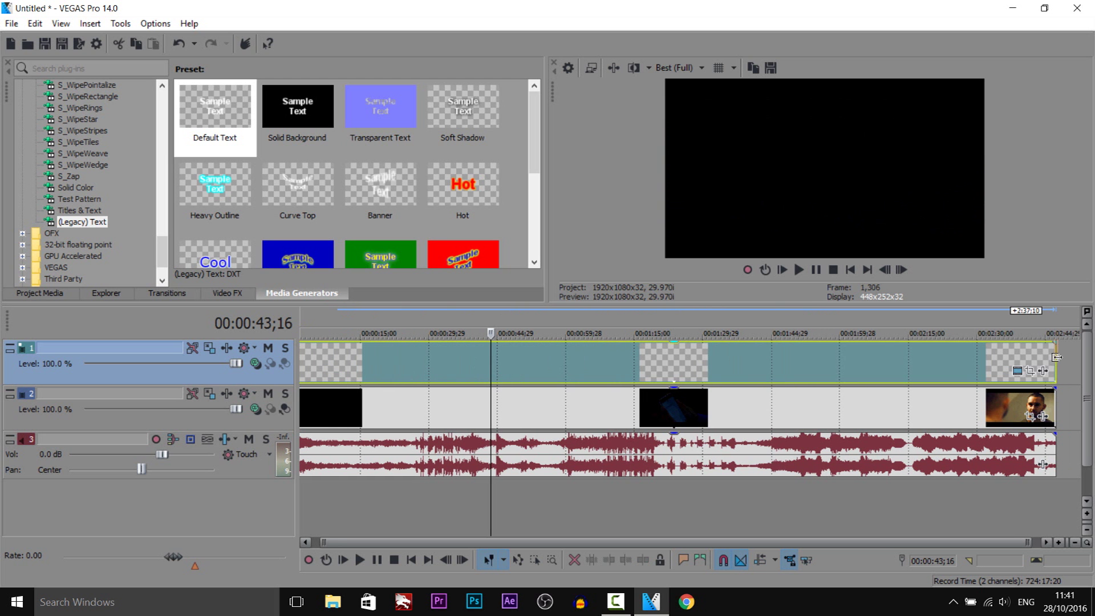
{"action": "left_click", "coordinate": [1056, 361]}
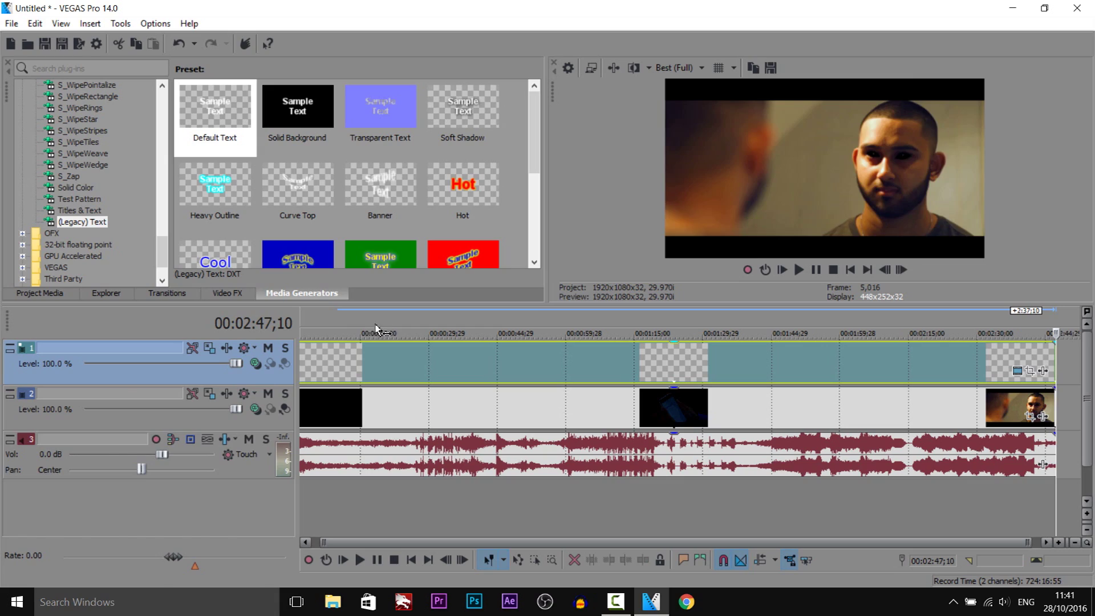
{"action": "left_click", "coordinate": [305, 374]}
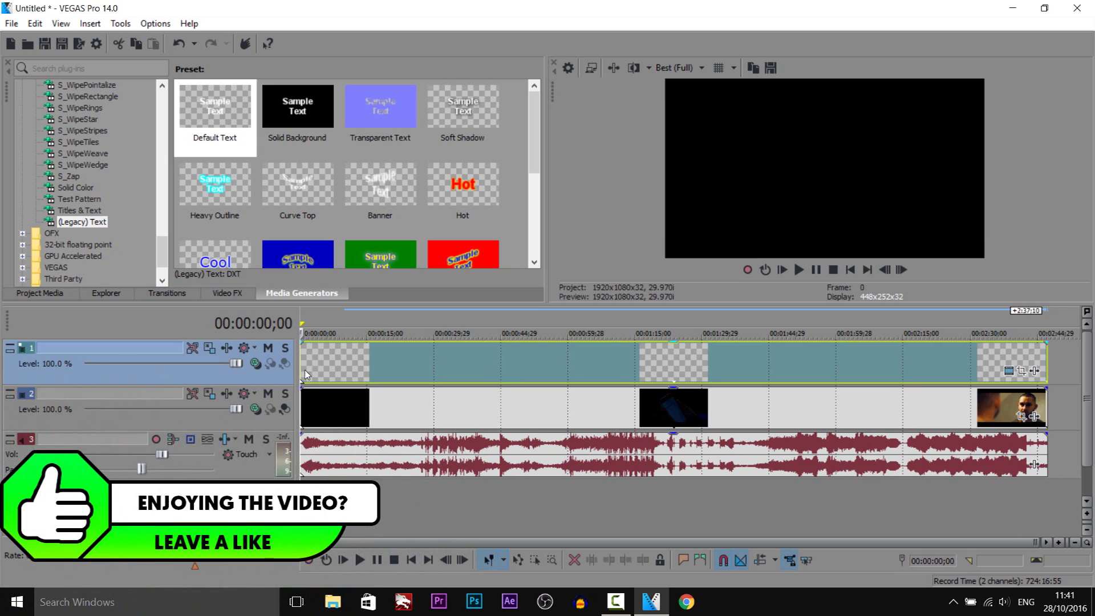
{"action": "left_click", "coordinate": [330, 368]}
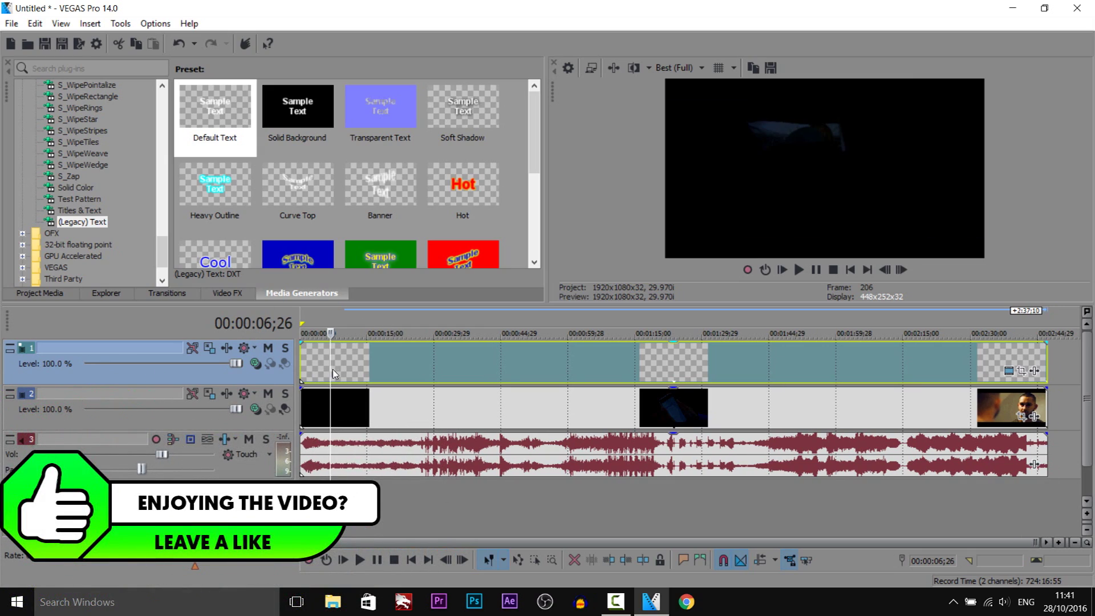
Step: Add the VEGAS Timecode effect to the top text clip
{"action": "right_click", "coordinate": [332, 369]}
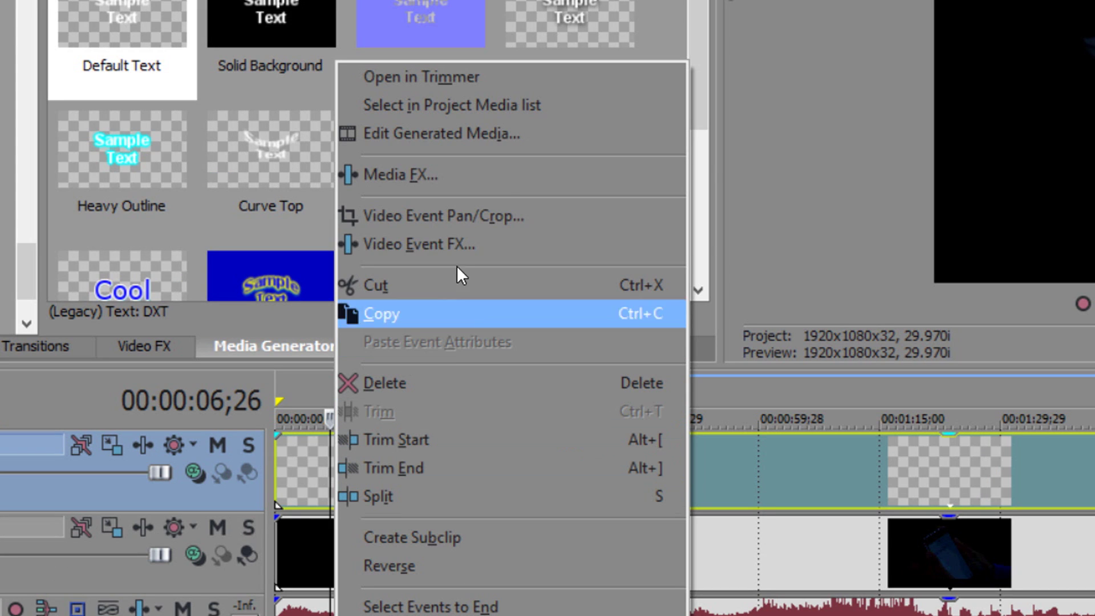
{"action": "left_click", "coordinate": [489, 179]}
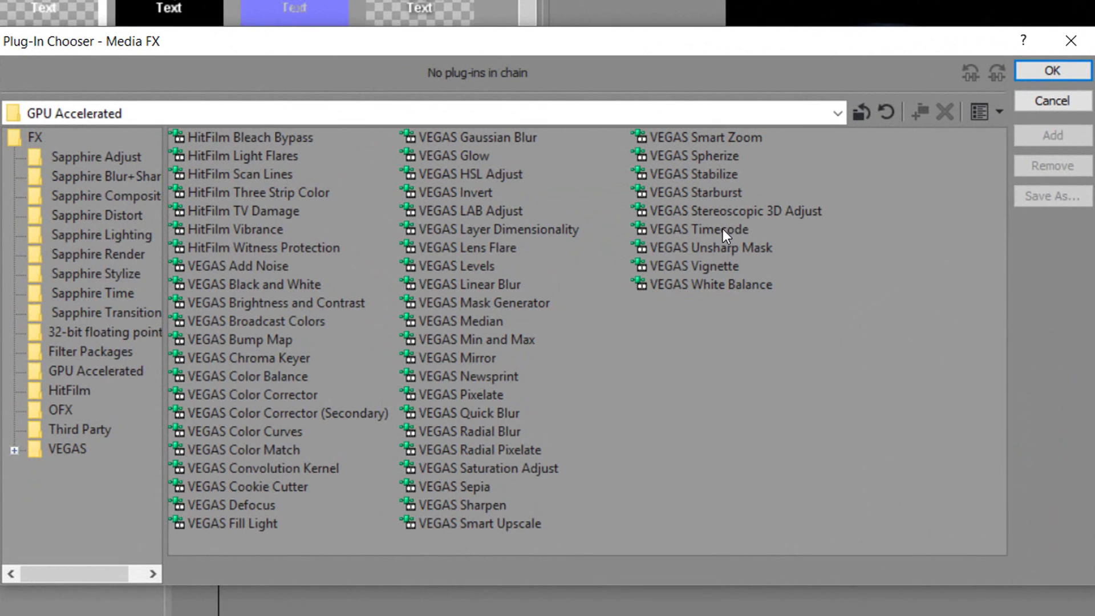
{"action": "left_click", "coordinate": [720, 232]}
{"action": "left_click", "coordinate": [1044, 134]}
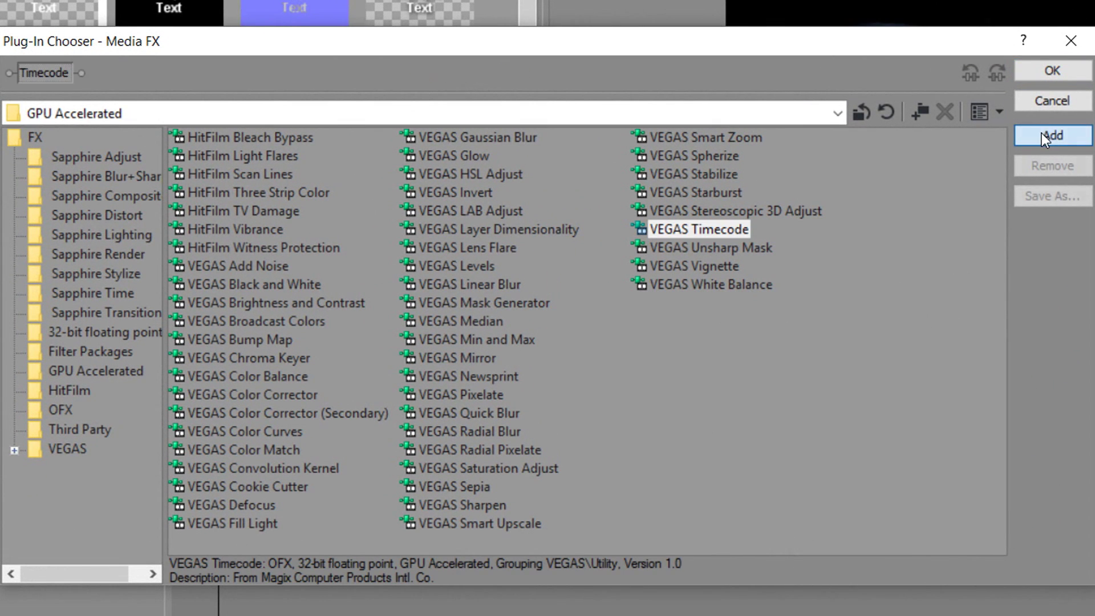
{"action": "left_click", "coordinate": [1040, 72]}
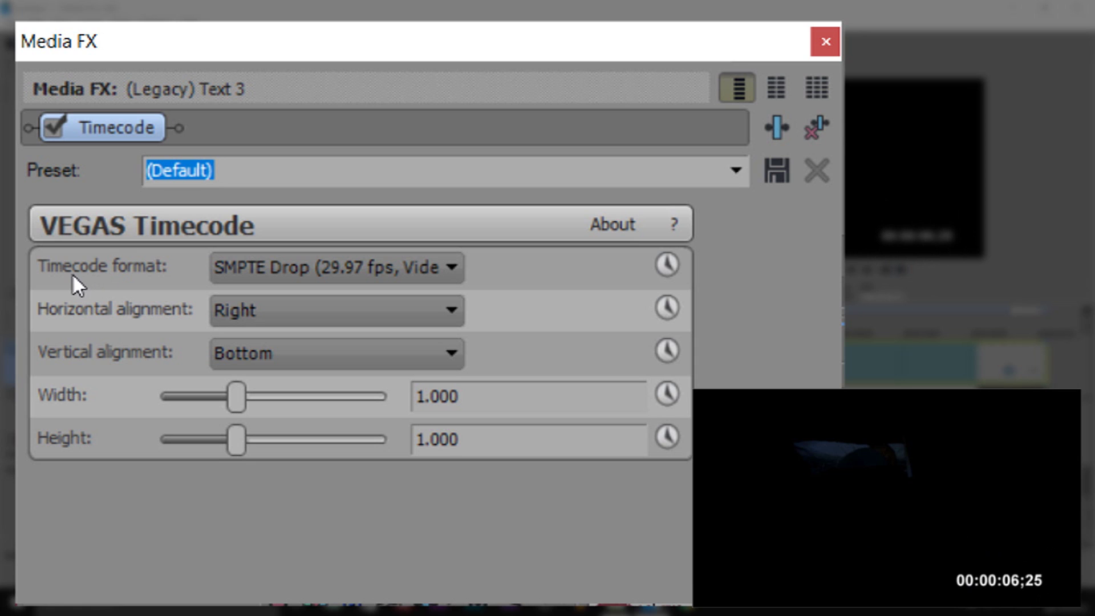
Step: Change the timecode format from SMPTE drop-frame to Time
{"action": "left_click", "coordinate": [303, 267]}
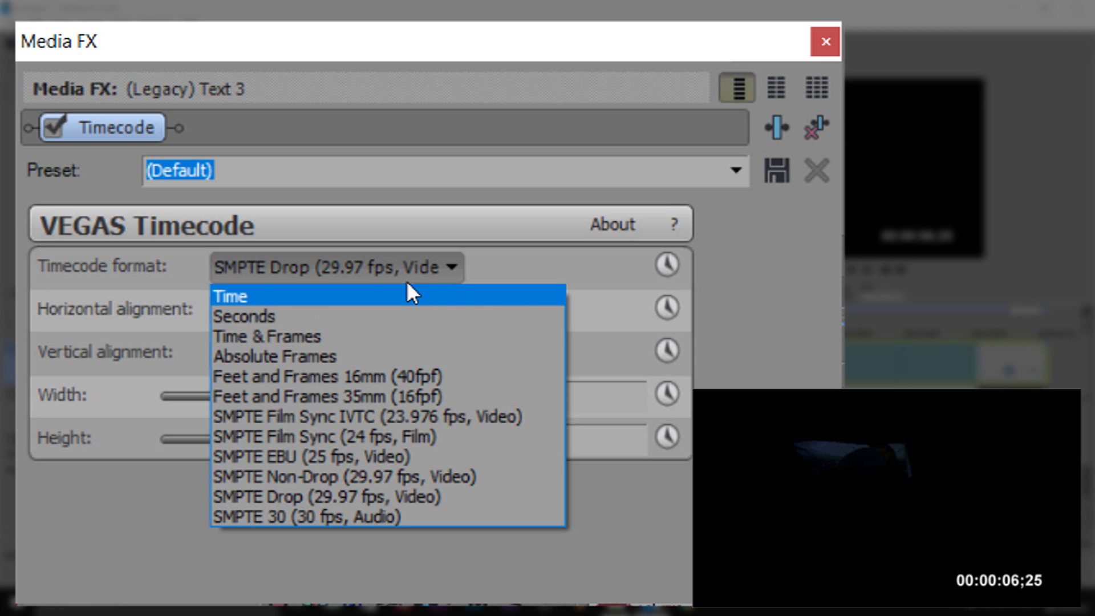
{"action": "left_click", "coordinate": [378, 302]}
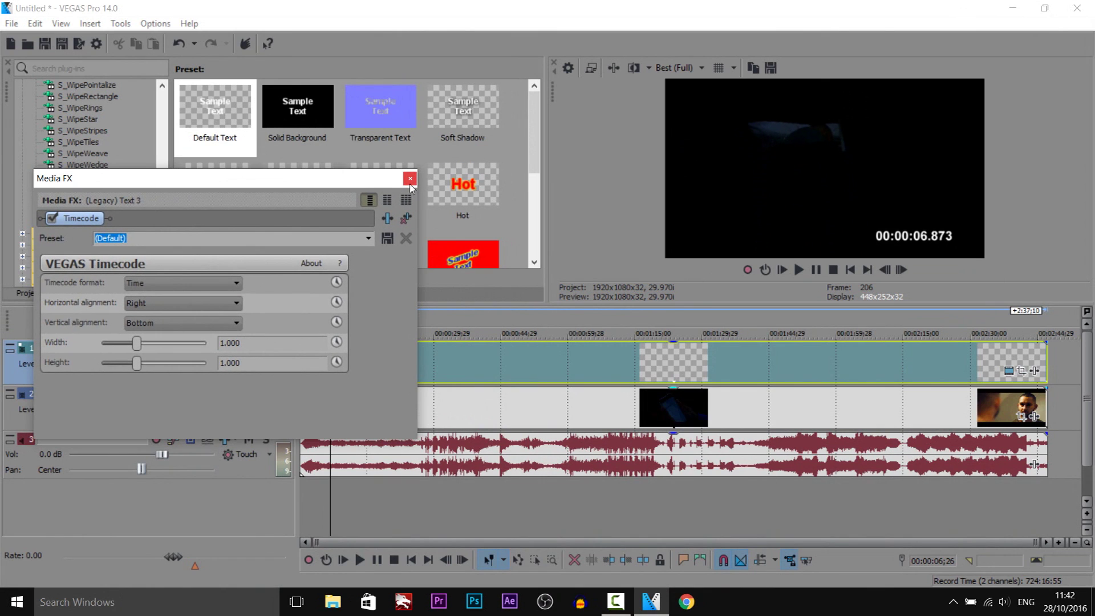
{"action": "left_click", "coordinate": [410, 179]}
Step: Add a Velocity envelope to the text clip so the timecode counts down
{"action": "key", "text": "ctrl+Home"}
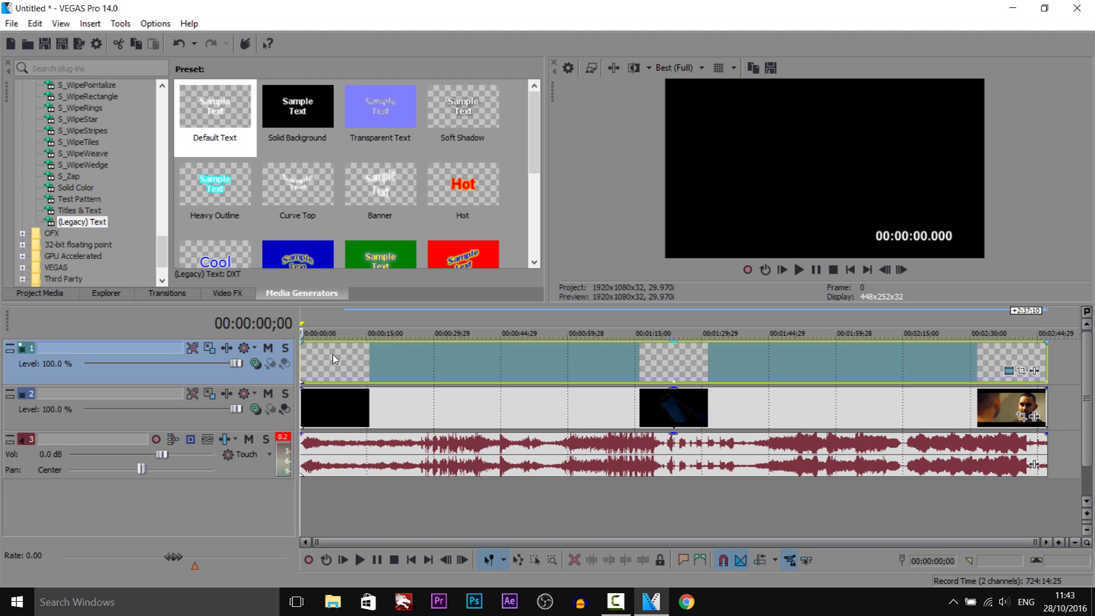
{"action": "right_click", "coordinate": [351, 362]}
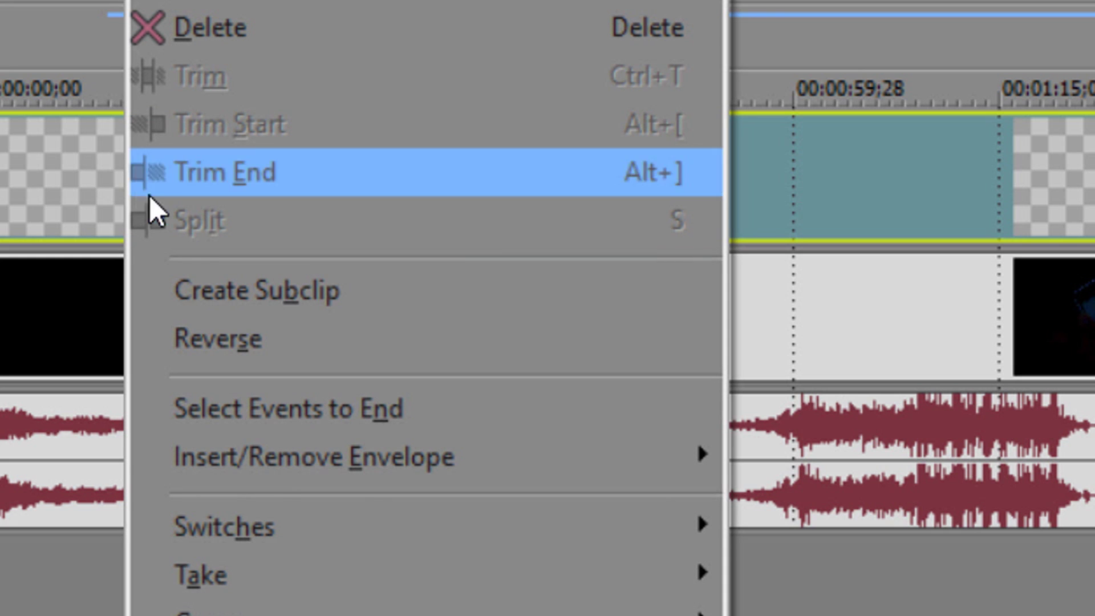
{"action": "mouse_move", "coordinate": [471, 477]}
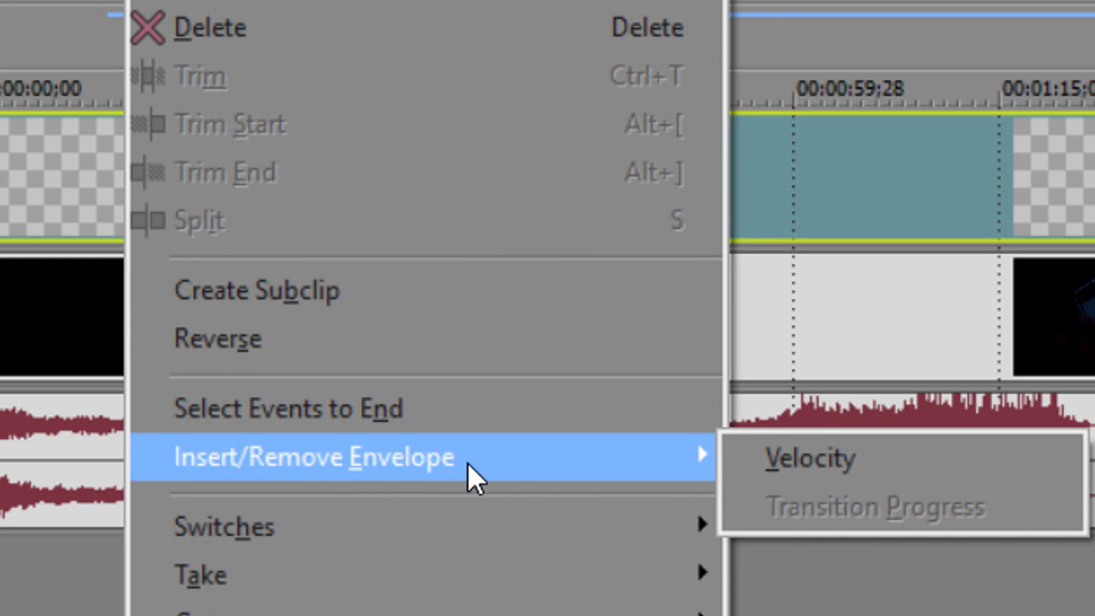
{"action": "left_click", "coordinate": [988, 467]}
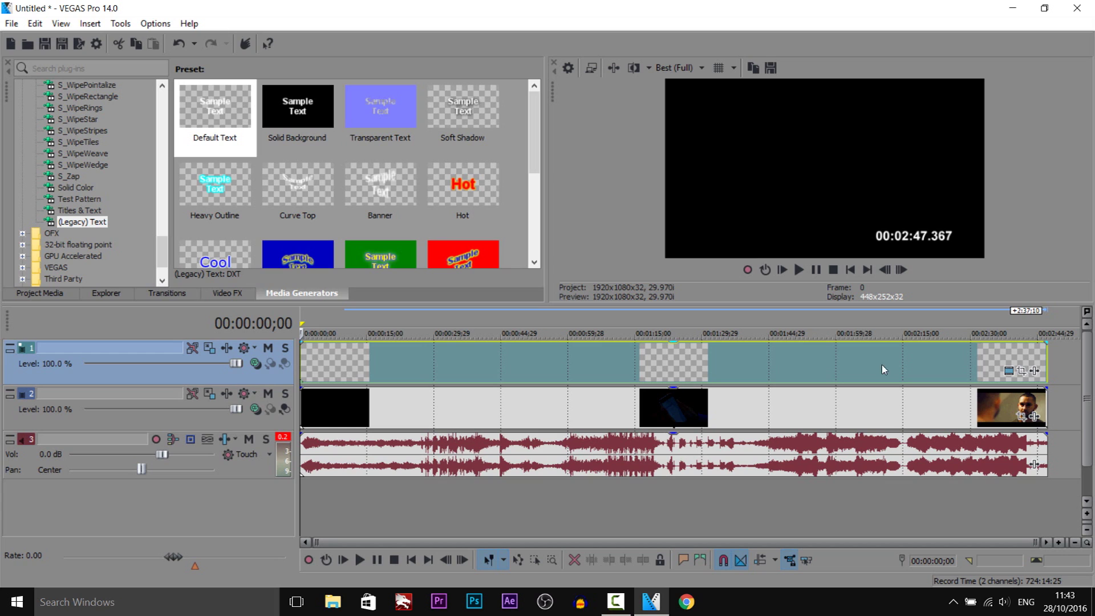
Step: Check the countdown reading near the film's end
{"action": "left_click", "coordinate": [1037, 361]}
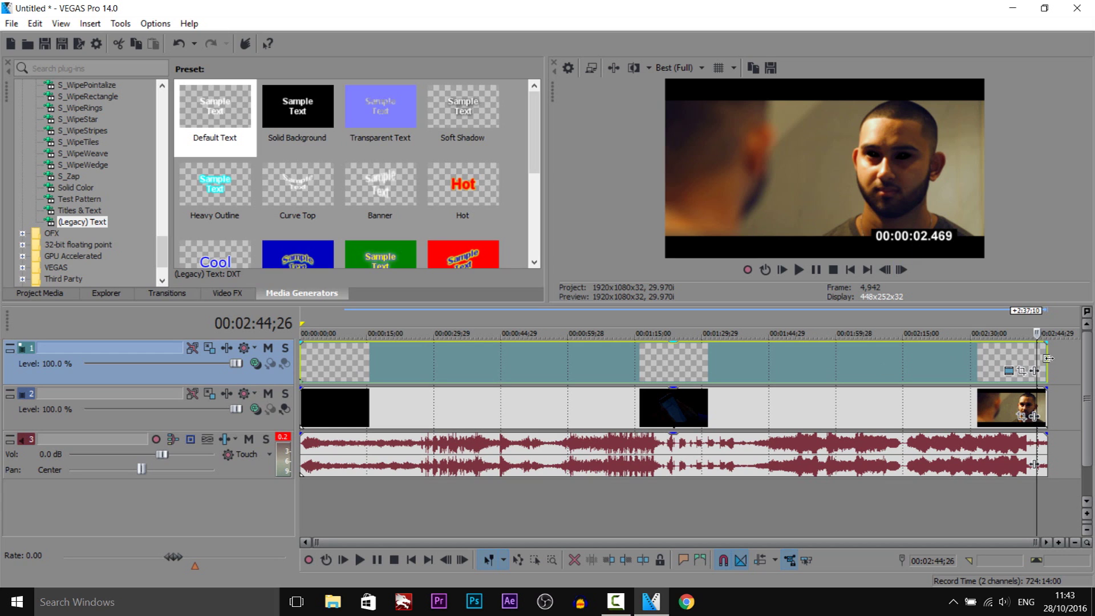
{"action": "left_click", "coordinate": [1042, 360]}
{"action": "left_click", "coordinate": [1043, 360]}
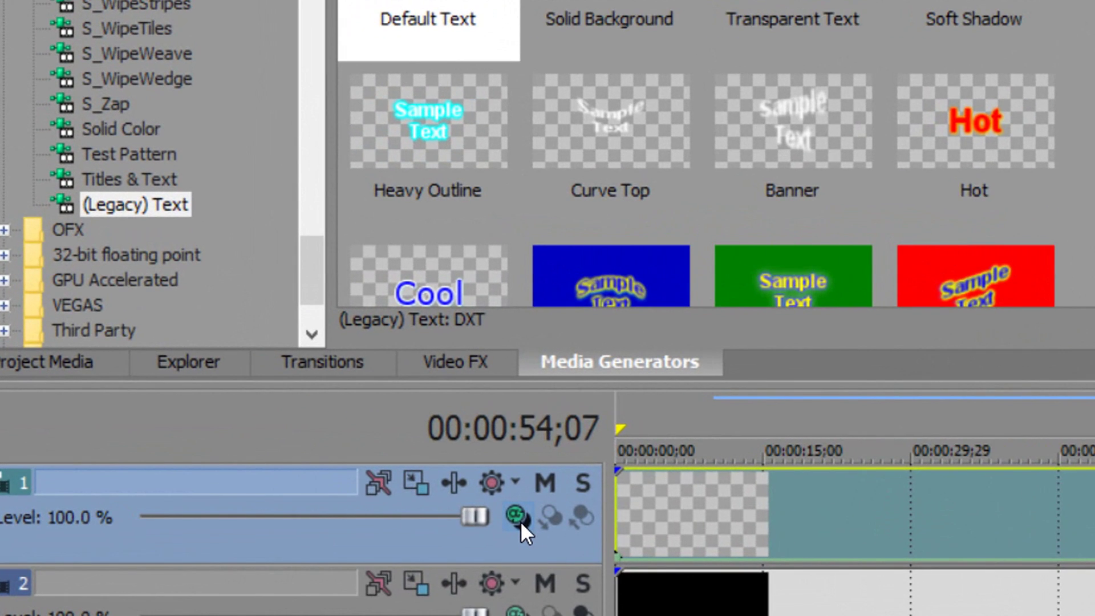
{"action": "left_click", "coordinate": [520, 521]}
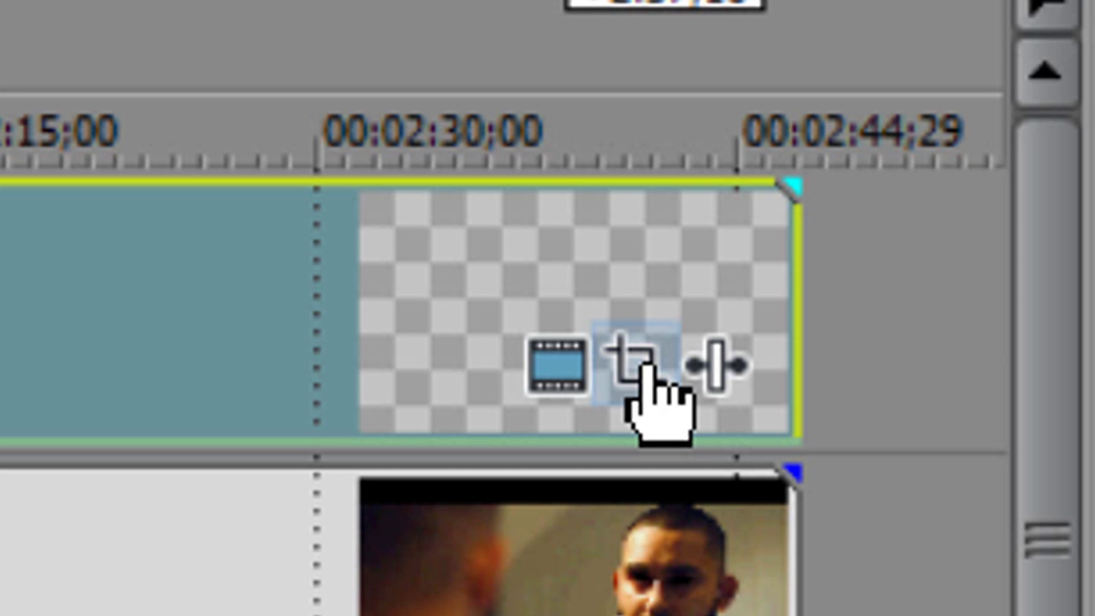
{"action": "left_click", "coordinate": [647, 365]}
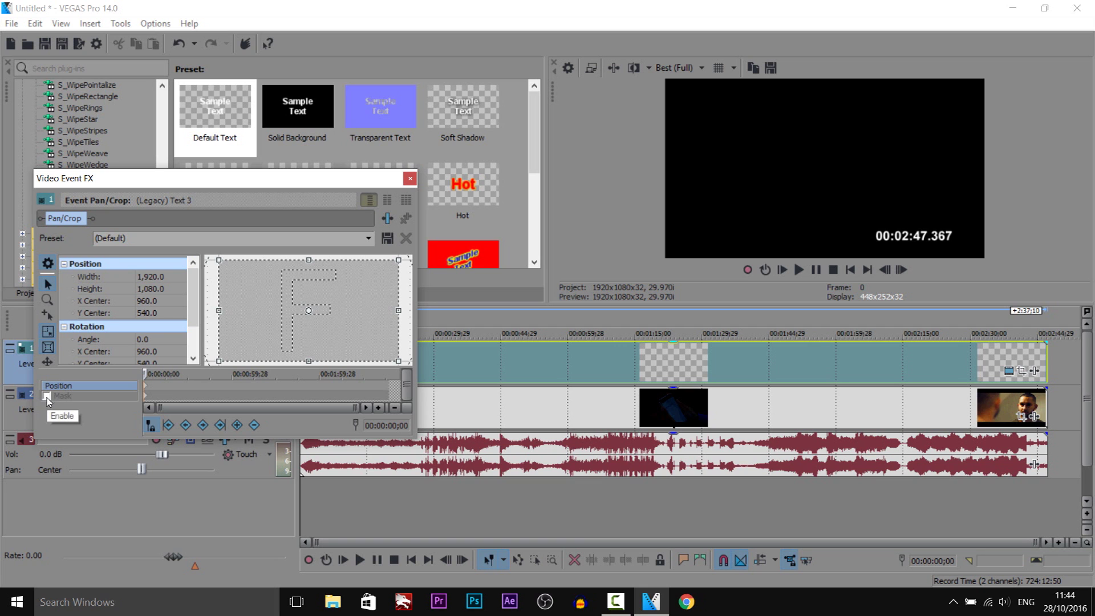
Step: Draw a rectangle mask over the timecode and trim its left edge to hide the hours
{"action": "left_click", "coordinate": [48, 397]}
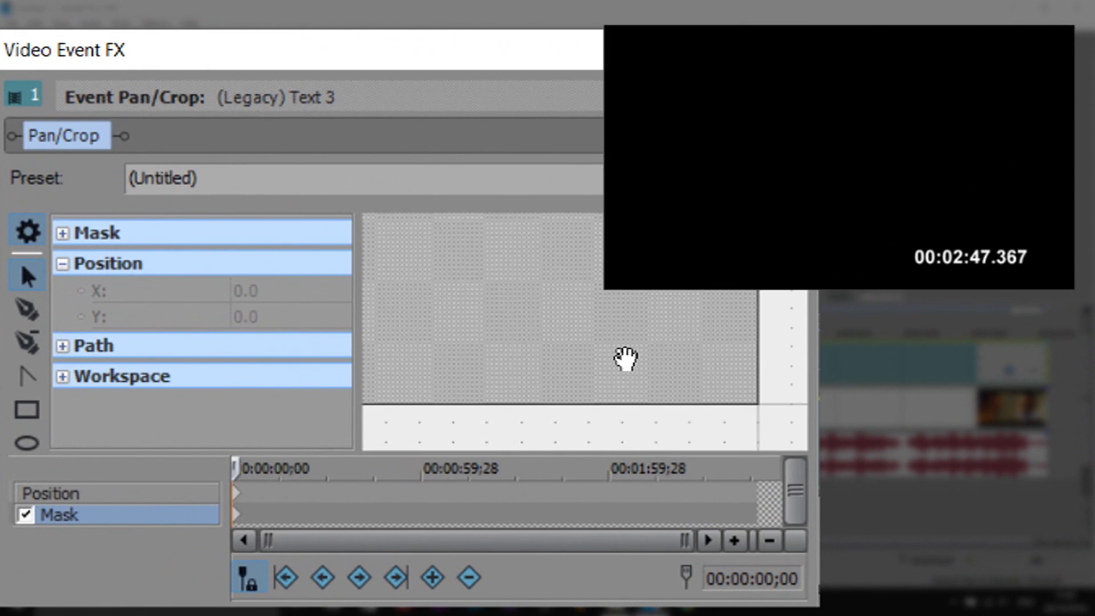
{"action": "left_click", "coordinate": [27, 410]}
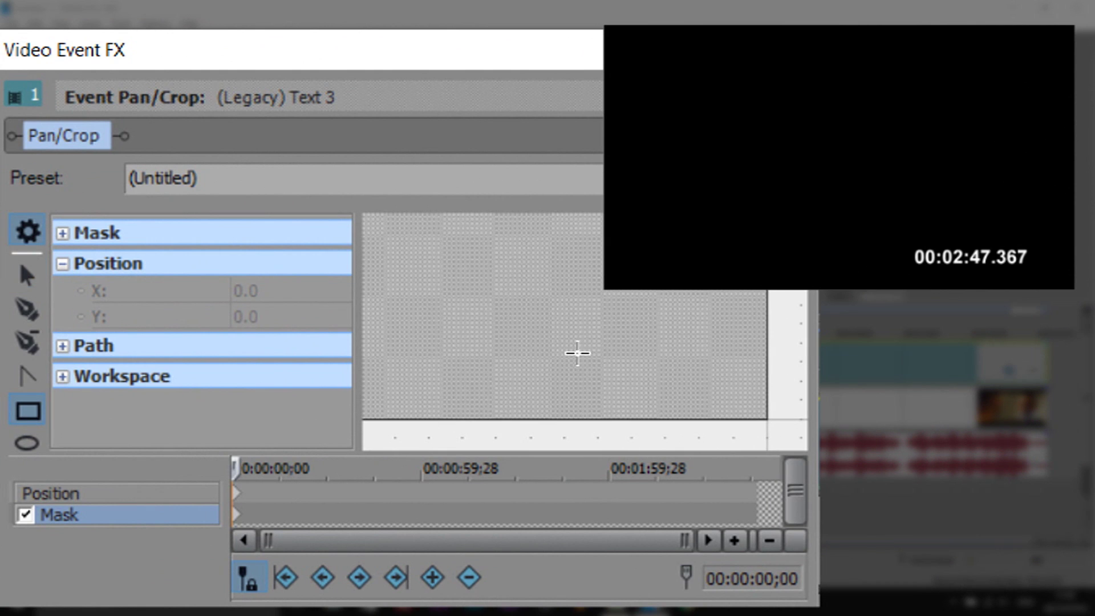
{"action": "left_click_drag", "start_coordinate": [556, 343], "coordinate": [725, 404]}
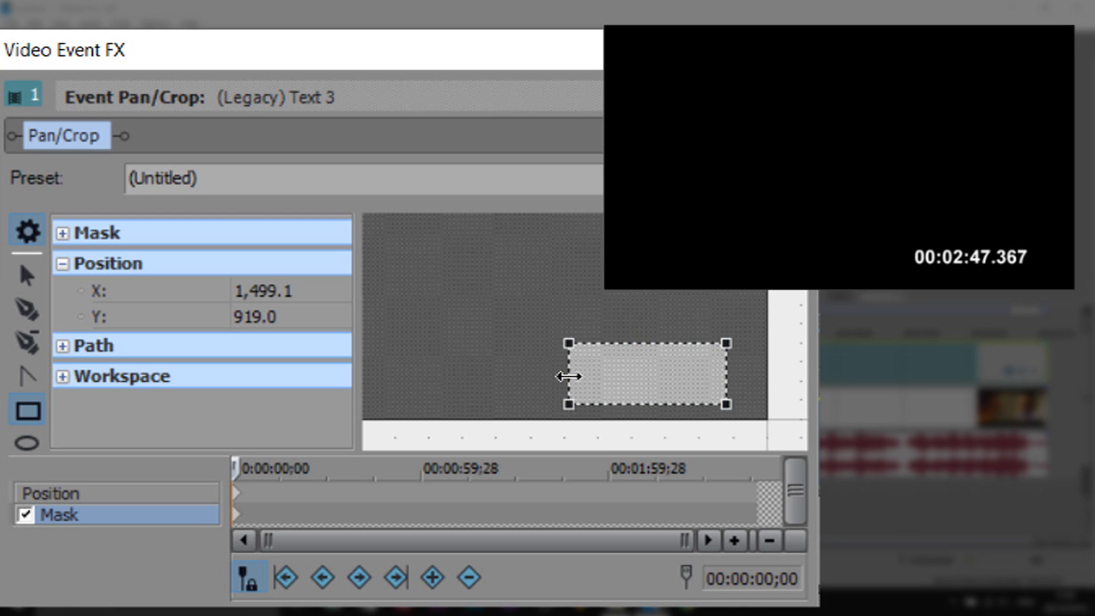
{"action": "left_click_drag", "start_coordinate": [569, 376], "coordinate": [643, 425]}
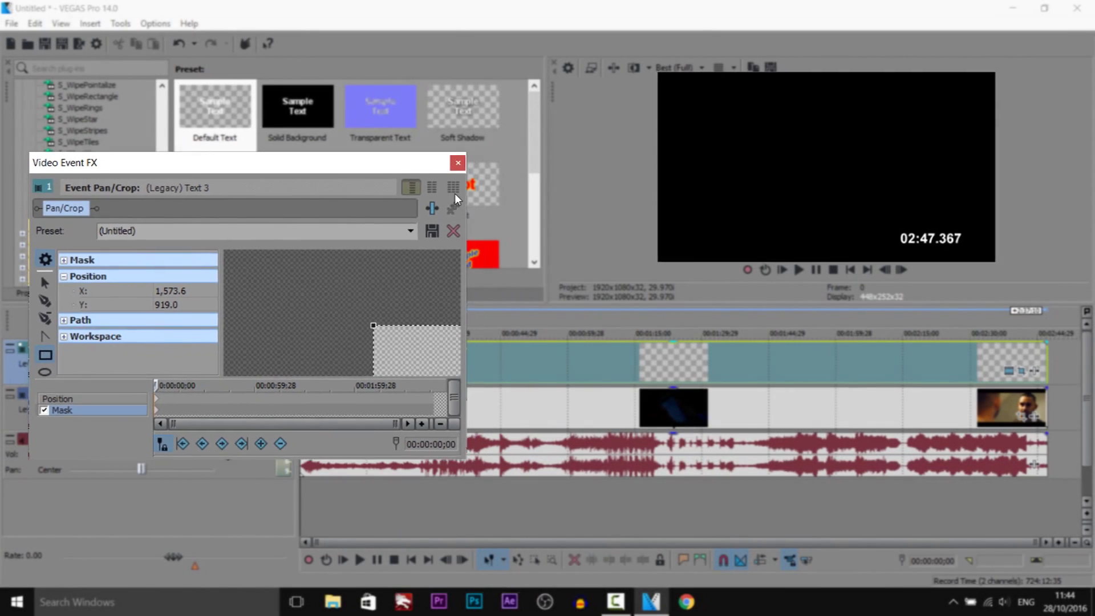
{"action": "left_click", "coordinate": [457, 162]}
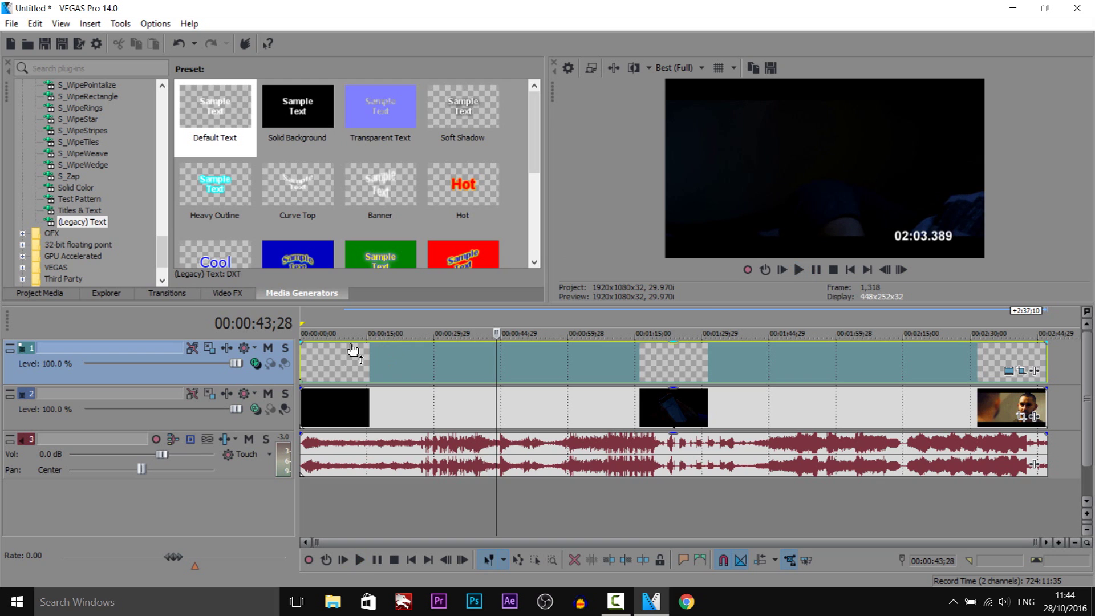
Step: Pull the Pan/Crop mask's right edge in to hide the milliseconds, showing only 02:47
{"action": "key", "text": "space"}
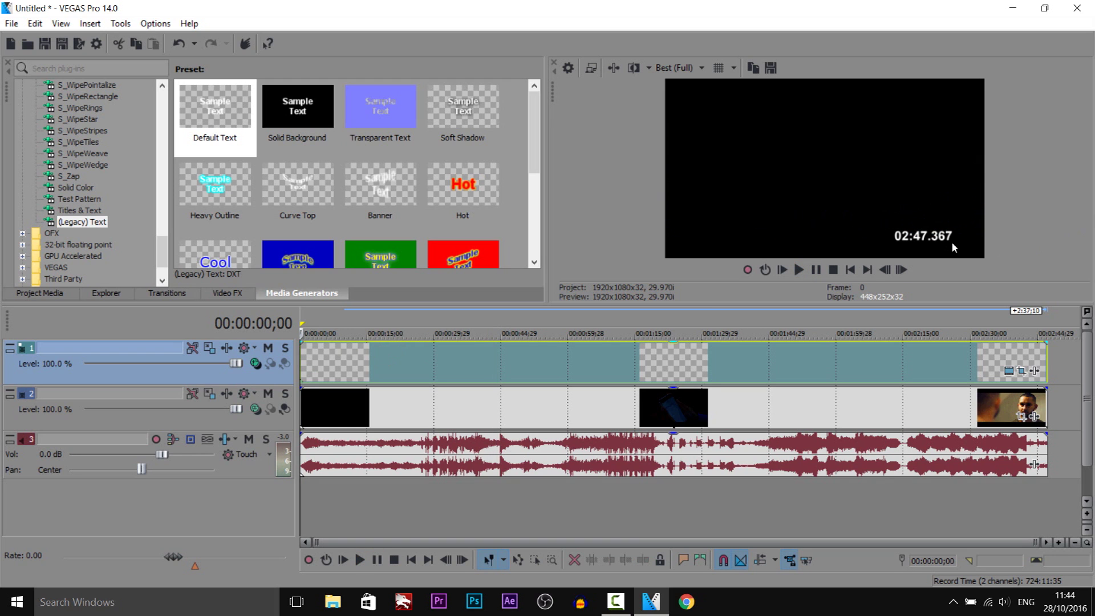
{"action": "left_click", "coordinate": [1025, 374]}
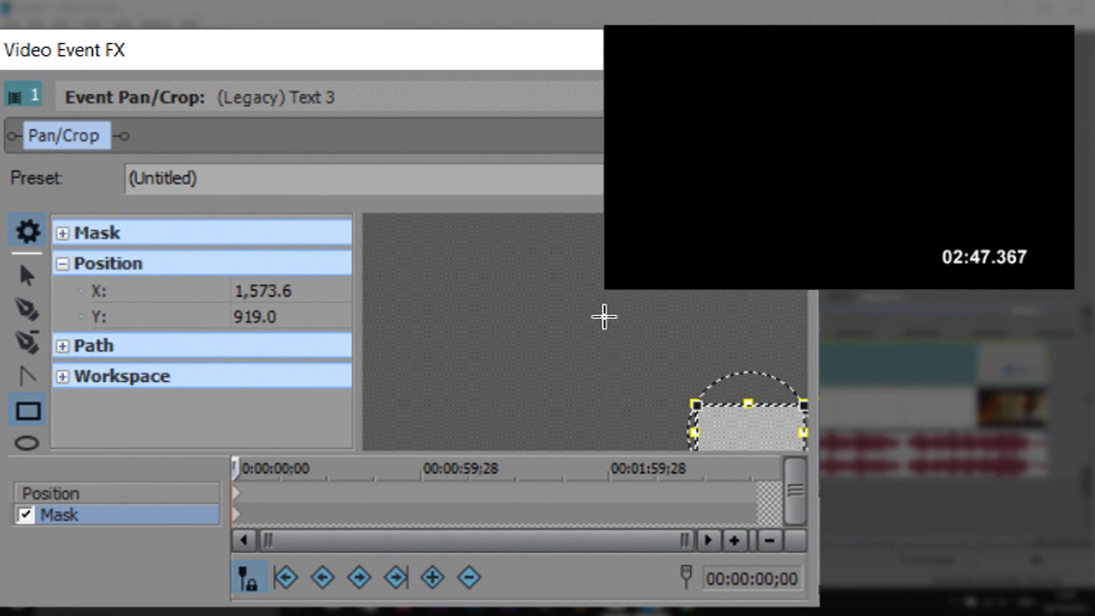
{"action": "left_click", "coordinate": [31, 276]}
{"action": "left_click_drag", "start_coordinate": [489, 302], "coordinate": [395, 211]}
{"action": "scroll", "coordinate": [790, 372], "scroll_direction": "up", "scroll_amount": 2}
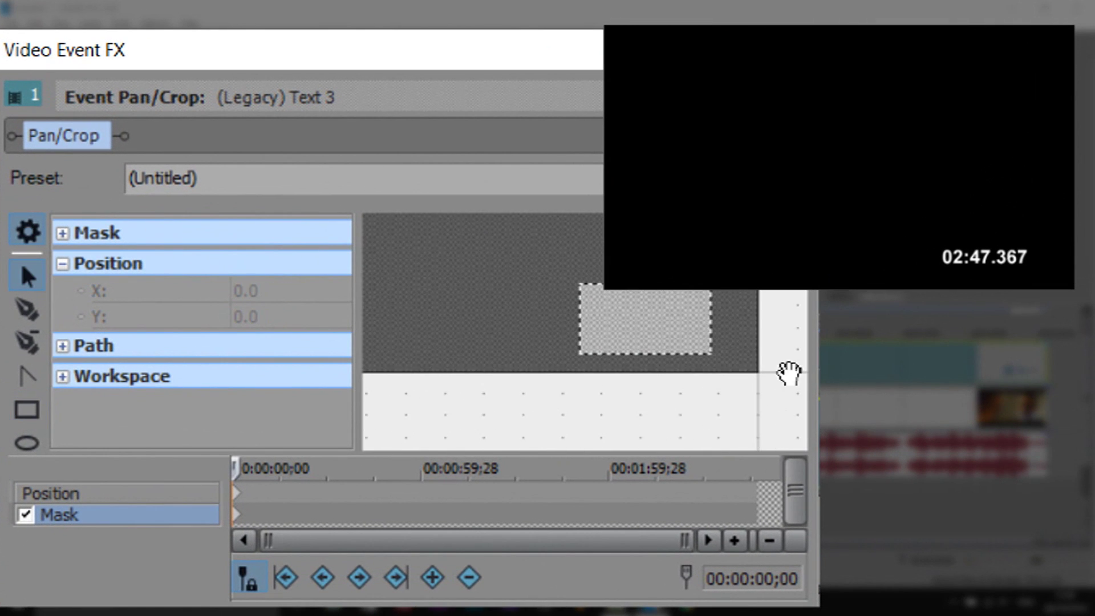
{"action": "left_click_drag", "start_coordinate": [790, 372], "coordinate": [714, 335]}
{"action": "left_click", "coordinate": [664, 330]}
{"action": "right_click", "coordinate": [656, 328]}
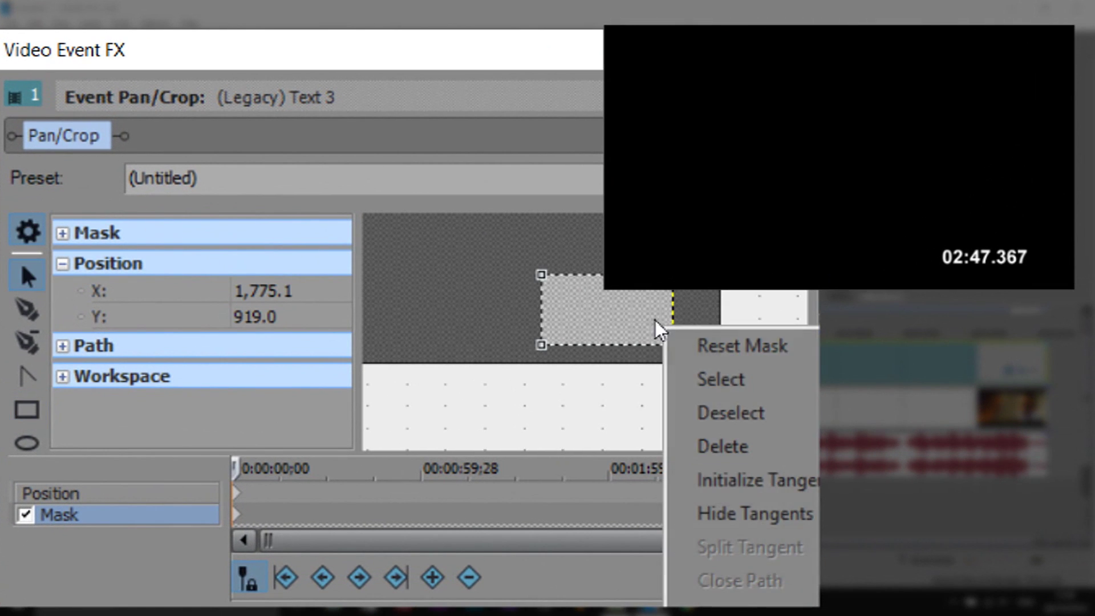
{"action": "left_click", "coordinate": [721, 379]}
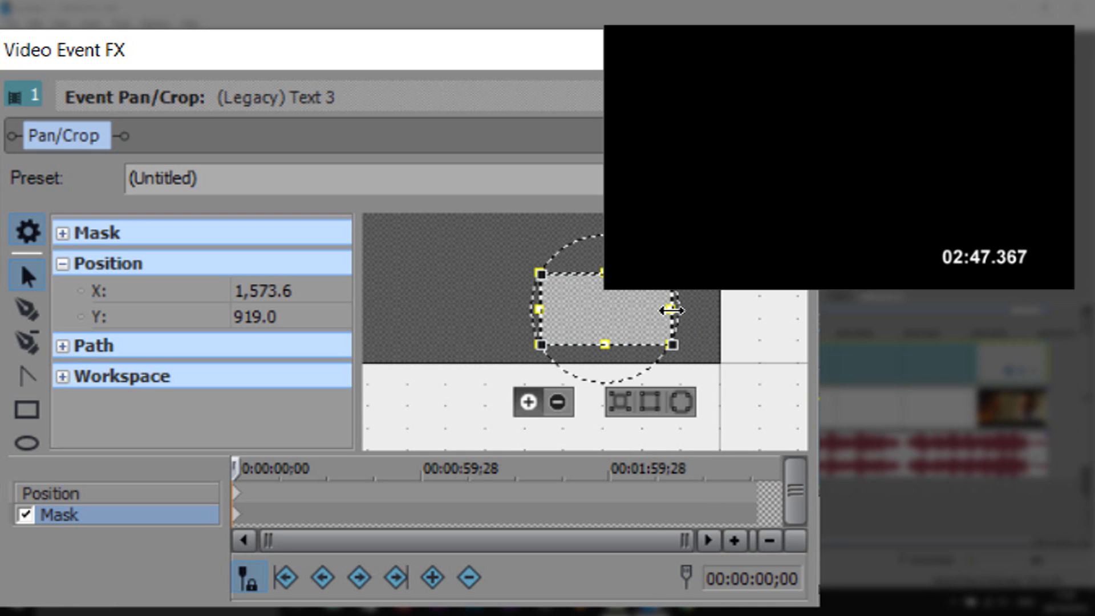
{"action": "left_click_drag", "start_coordinate": [674, 309], "coordinate": [612, 310]}
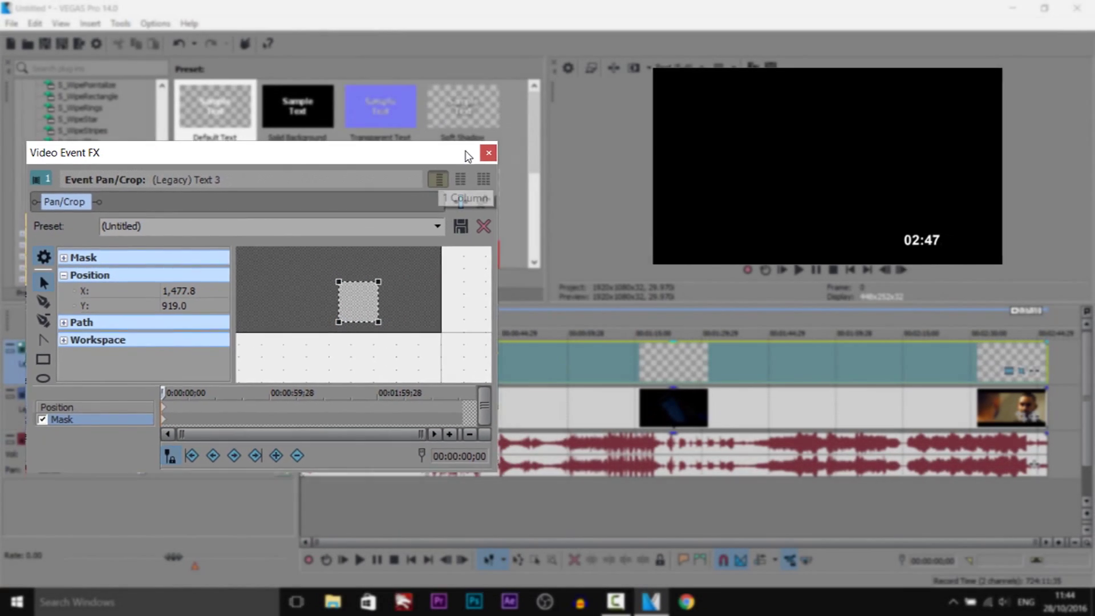
{"action": "left_click", "coordinate": [489, 152]}
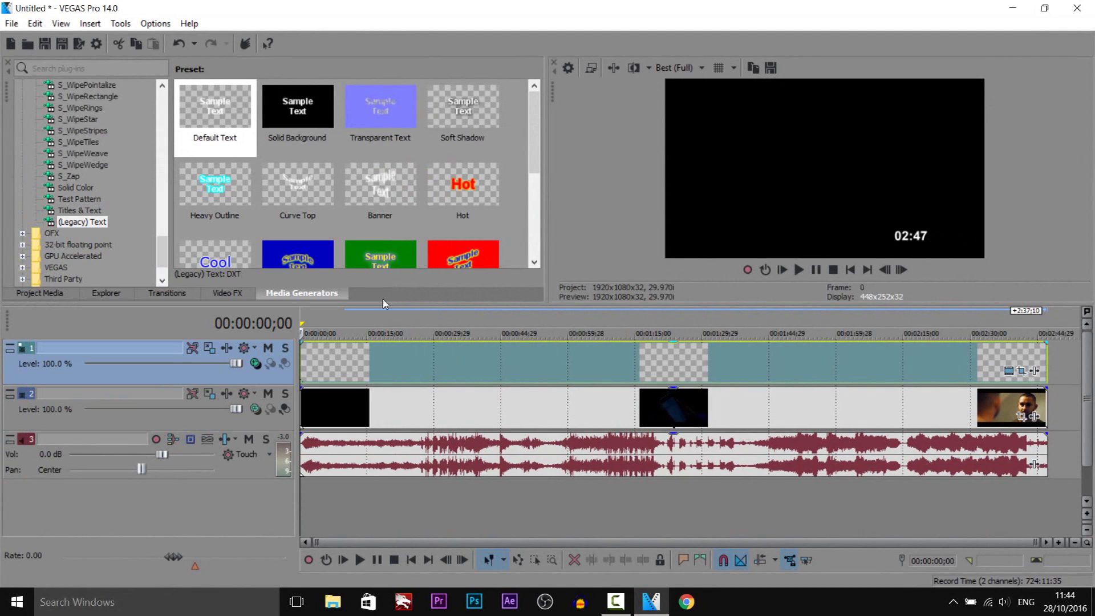